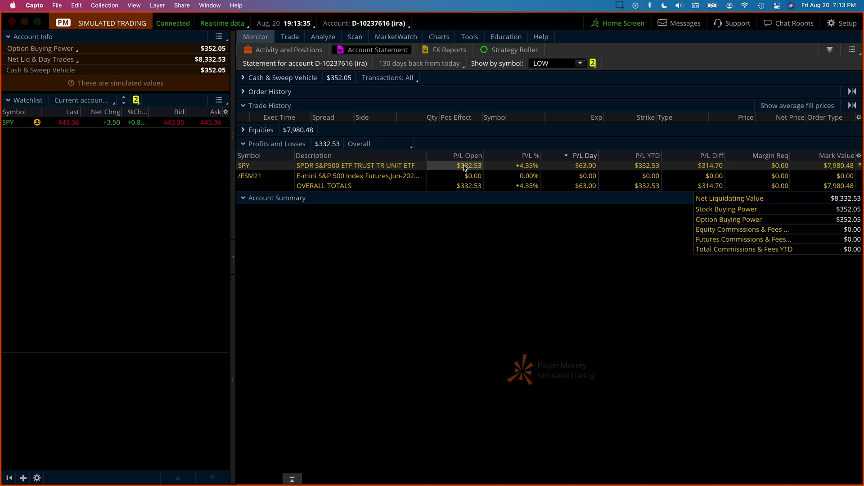
Adjust paperMoney cash by +$500 from the SPY row, raising cash and buying power to $852.05
right_click(464, 167)
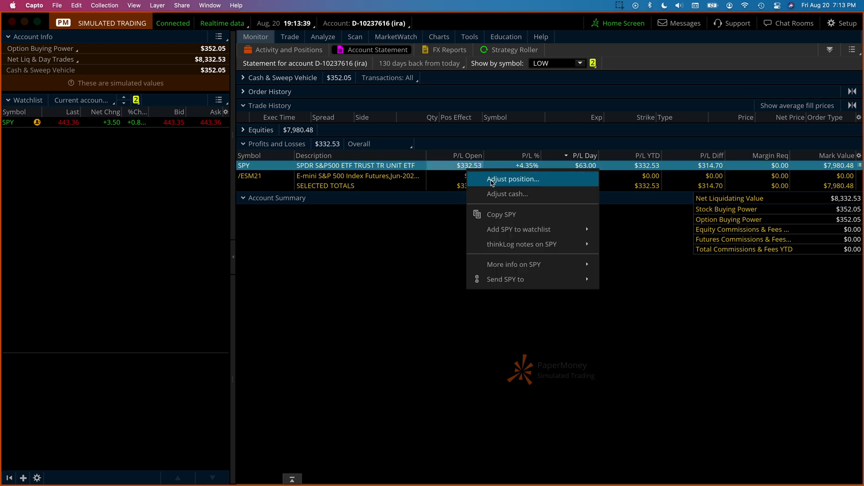
click(495, 193)
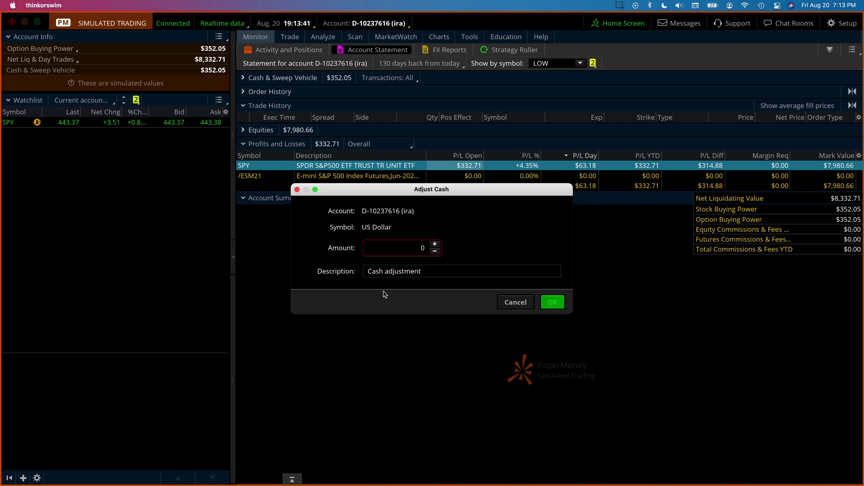
click(400, 248)
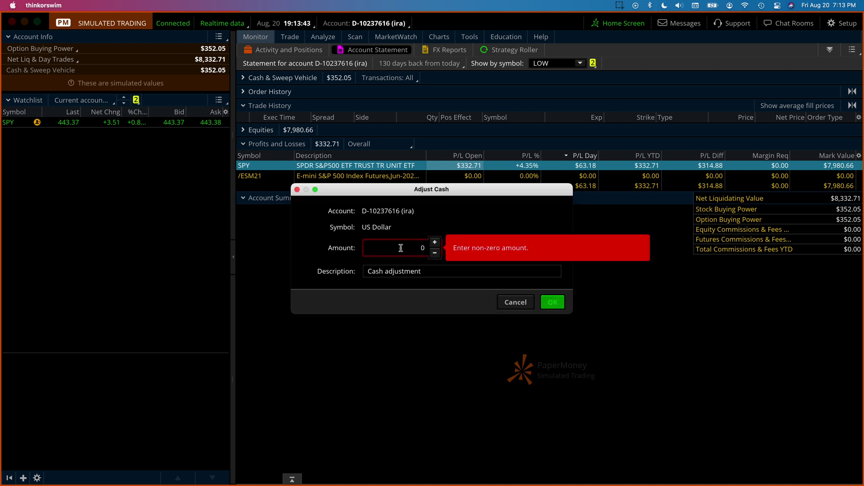
text(500)
key(Tab)
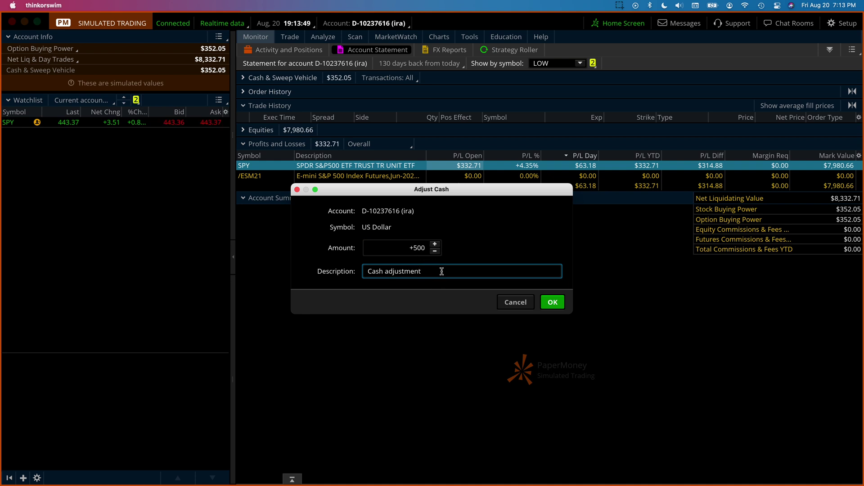
click(543, 302)
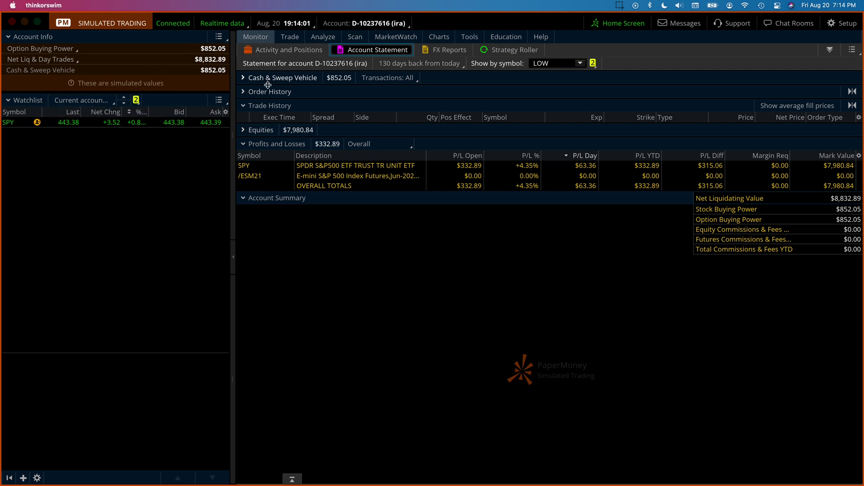
Analyze SPY with Show All positions so the 18-share long position and its P/L line appear
click(323, 39)
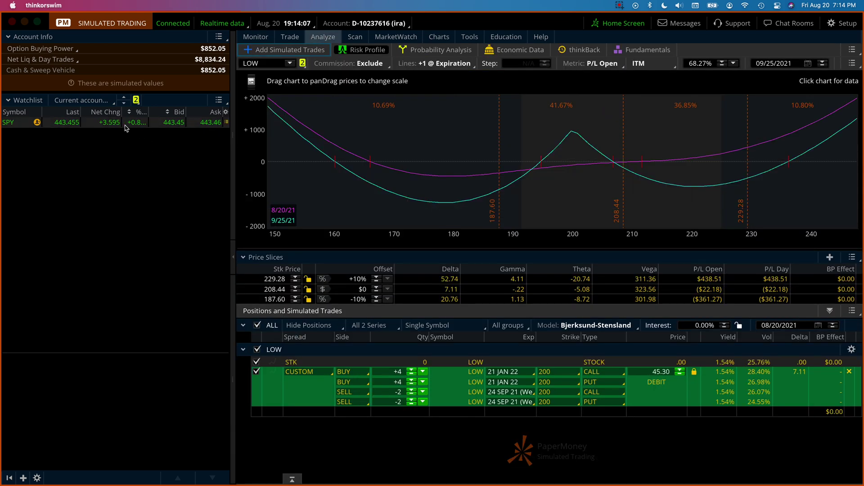
click(126, 123)
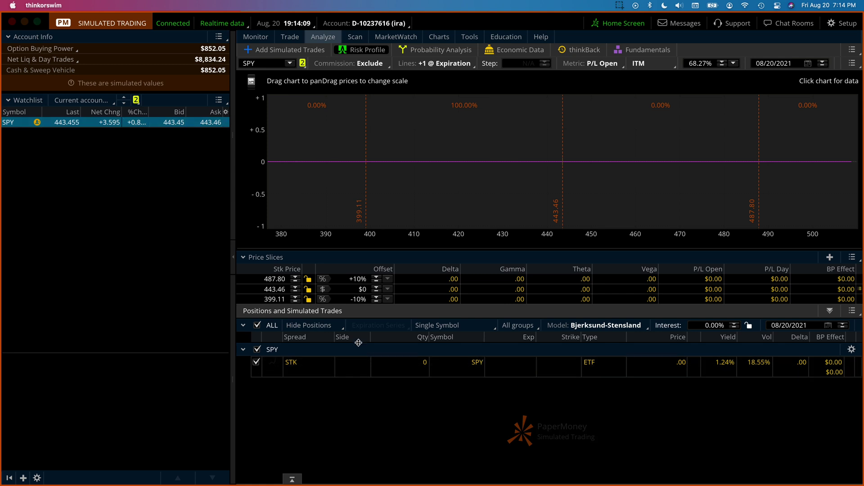
click(324, 326)
click(324, 344)
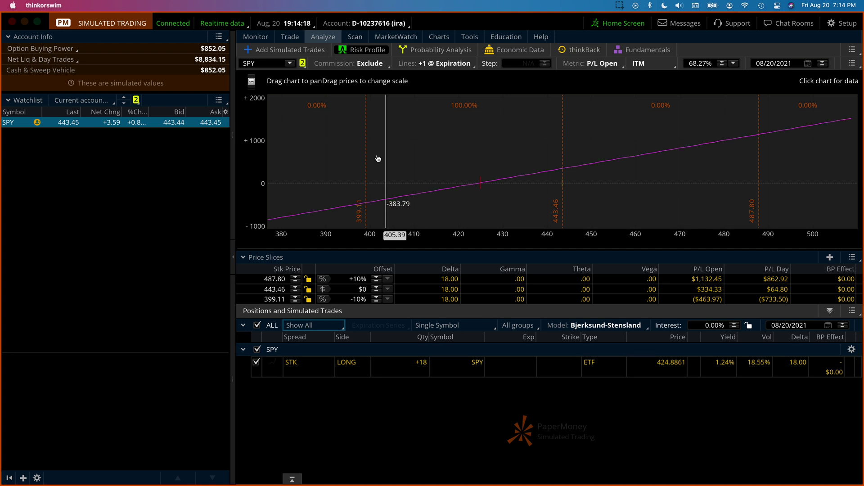
Add a simulated SPY stock buy at the ask with quantity set to 1 share
click(285, 49)
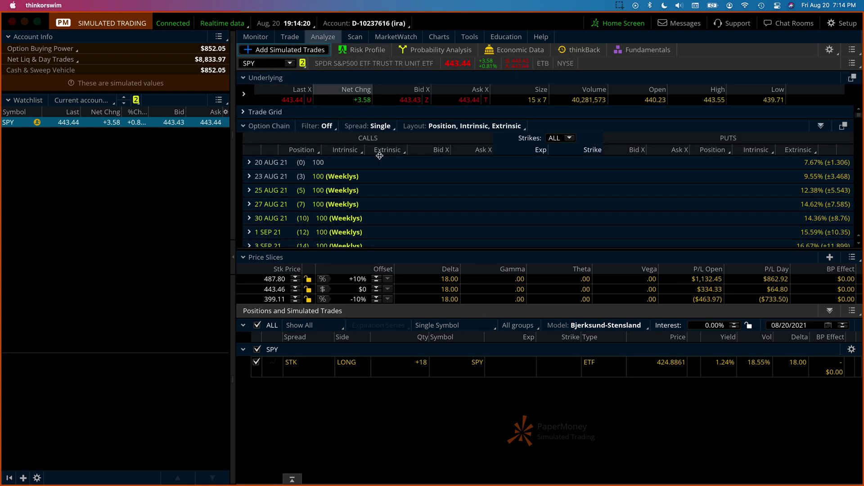
click(467, 100)
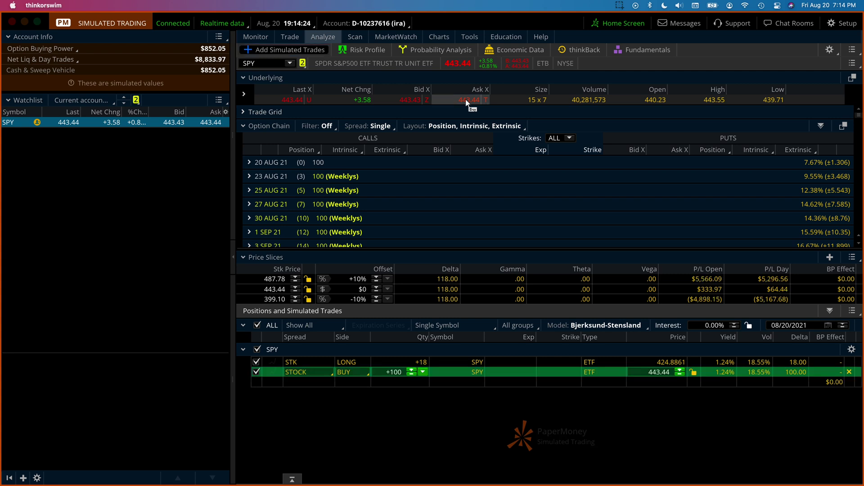
click(398, 377)
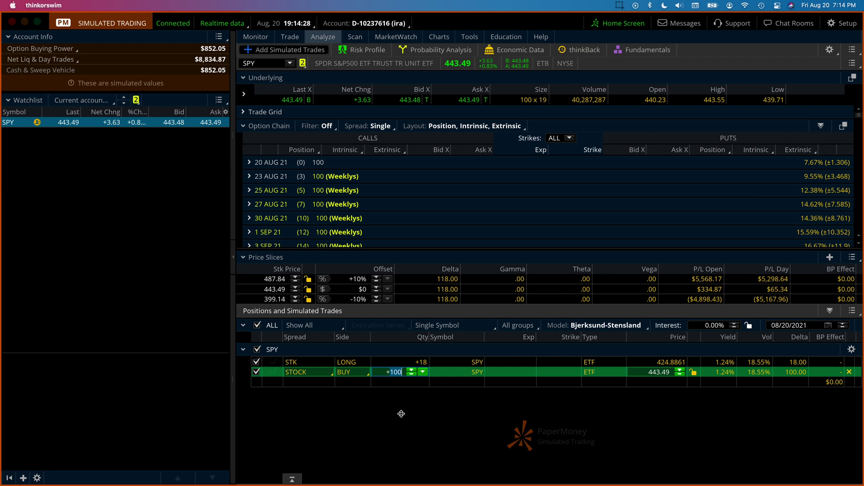
key(BackSpace)
key(BackSpace)
key(Tab)
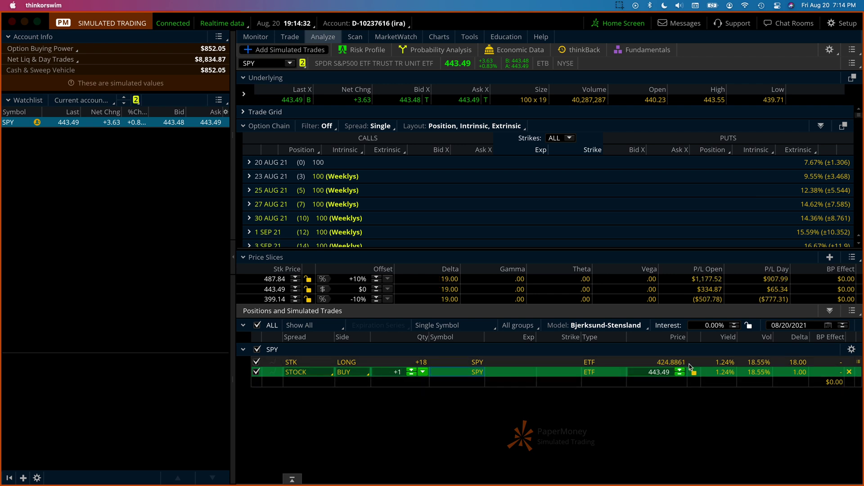
Confirm and send the 1-share SPY buy order at about 443.49
right_click(717, 372)
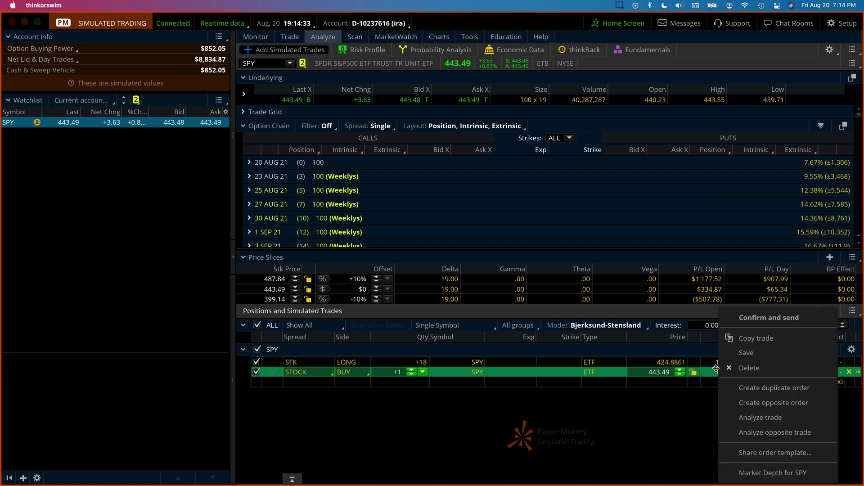
click(748, 321)
click(826, 471)
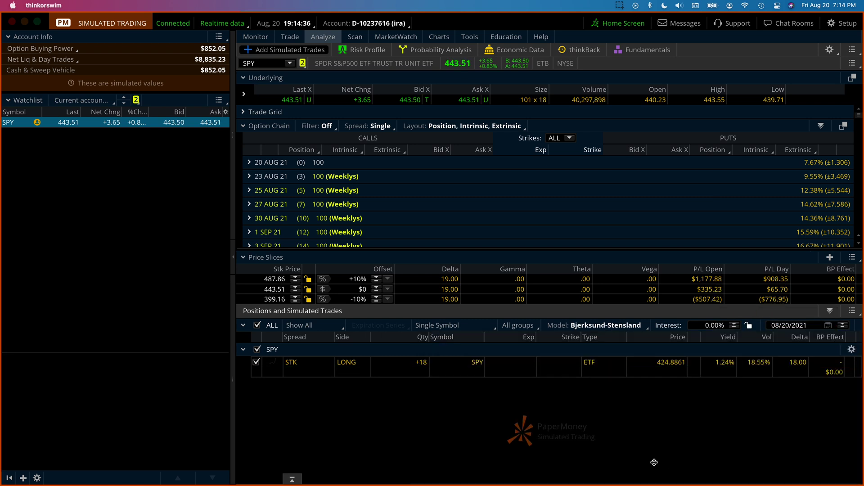
Check the new SPY fill in the Monitor account statement, then return to the 19-share SPY analysis
click(251, 38)
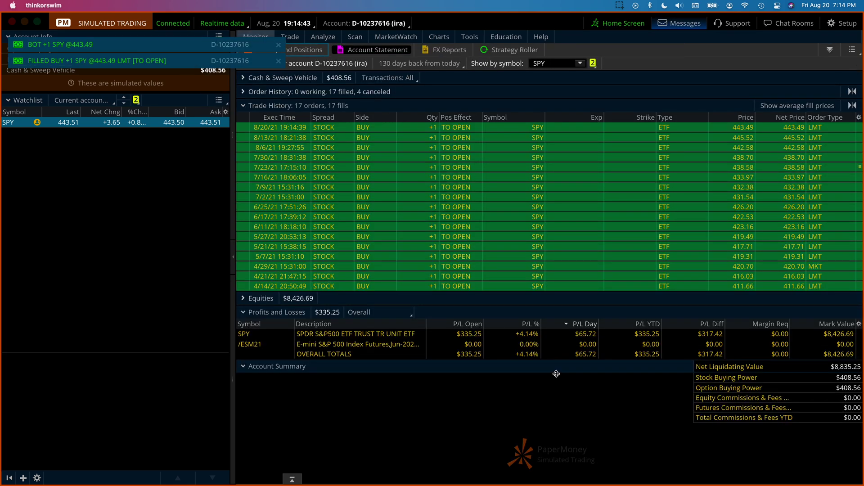
click(322, 37)
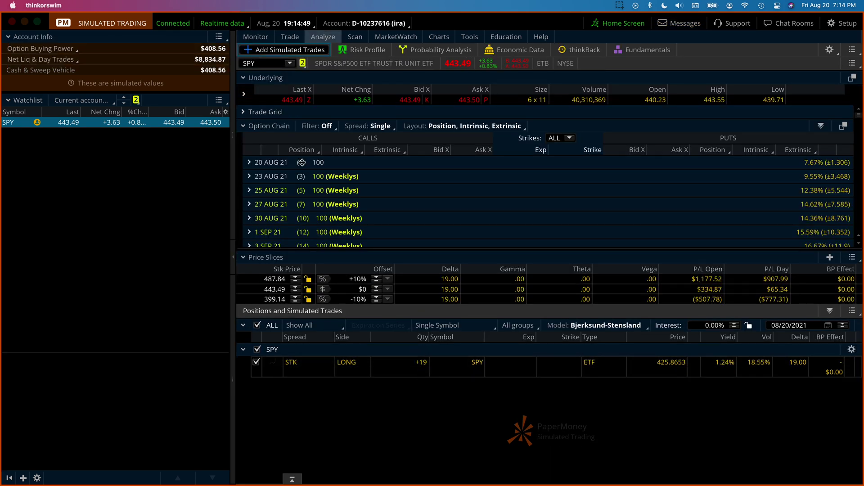
mouse_move(255, 37)
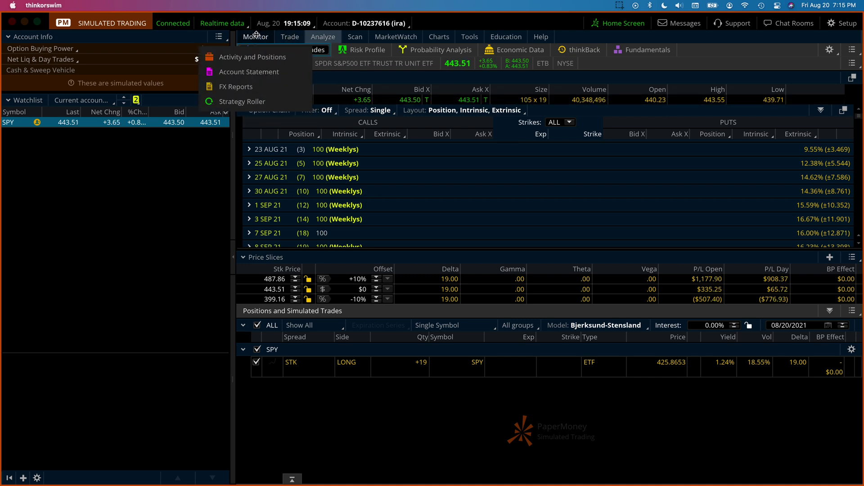
Change the Account Statement range from 130 to 150 days back to list all 19 SPY fills
click(249, 71)
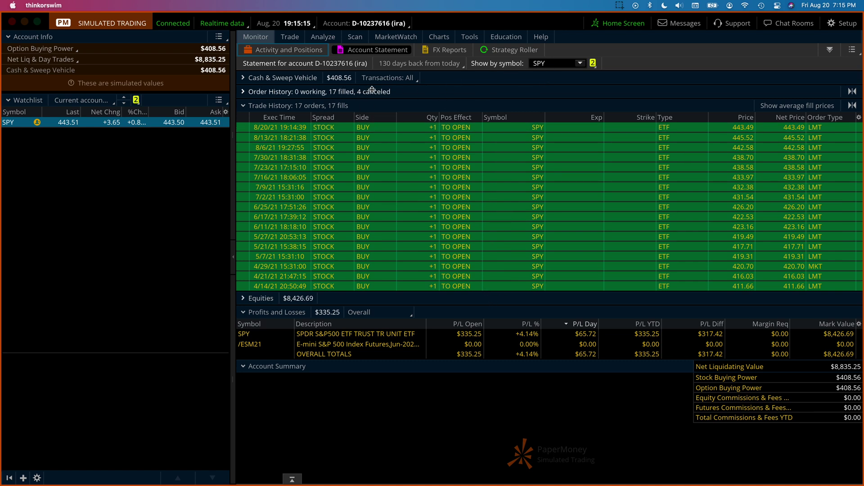
click(418, 64)
double_click(341, 115)
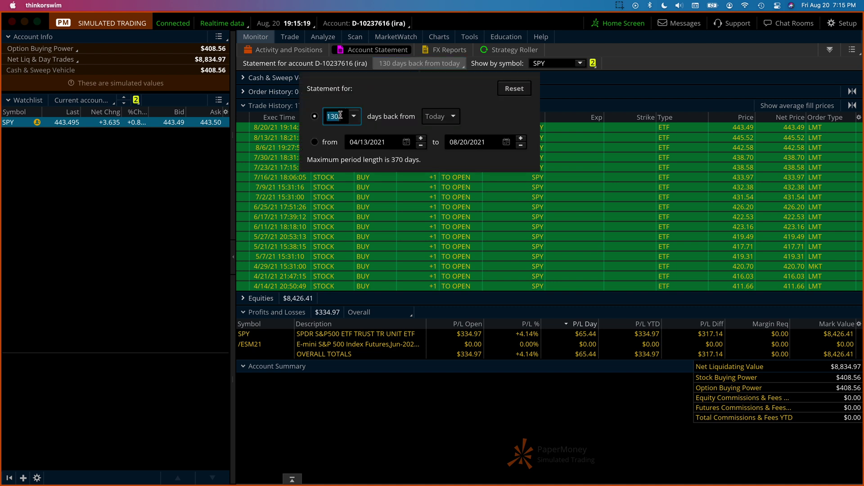
text(150)
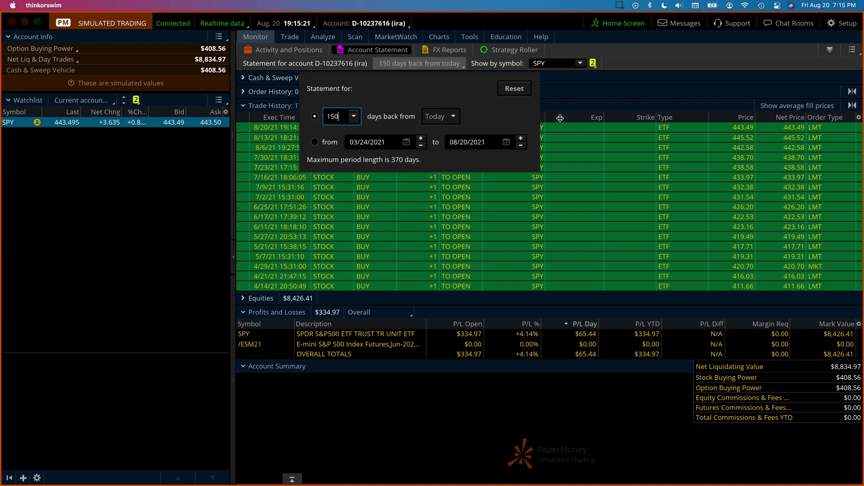
click(611, 98)
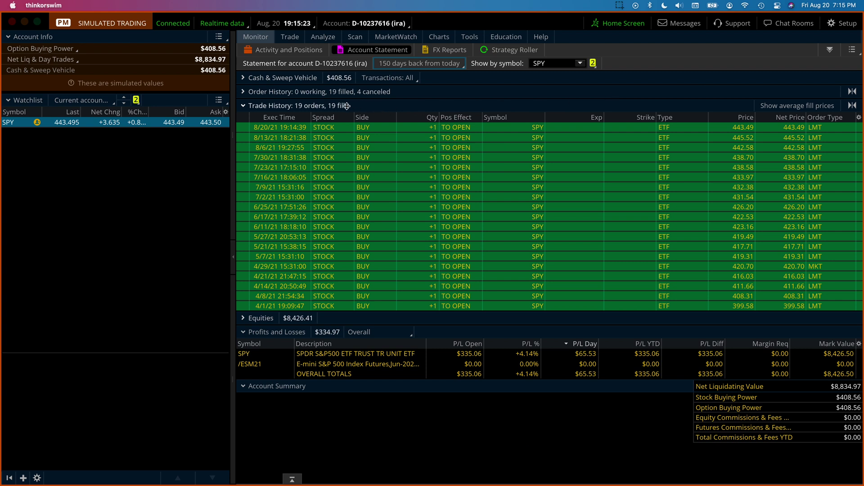